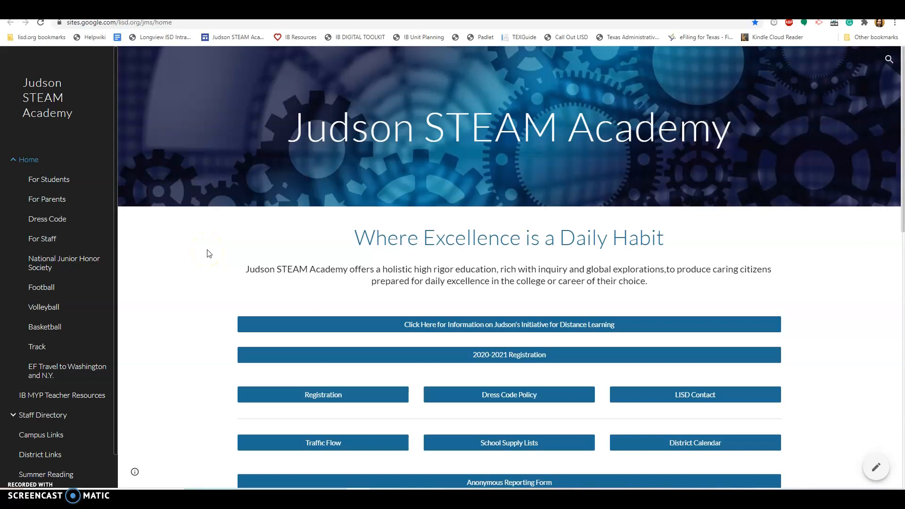
Open the 2020-2021 Registration from the Judson STEAM Academy home page and proceed to the new student application form
scroll(209, 253, down, 2)
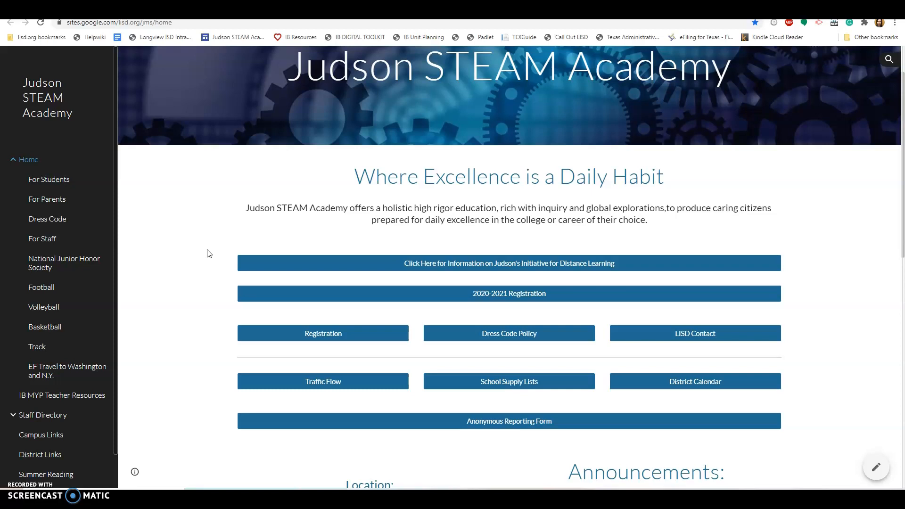
click(423, 296)
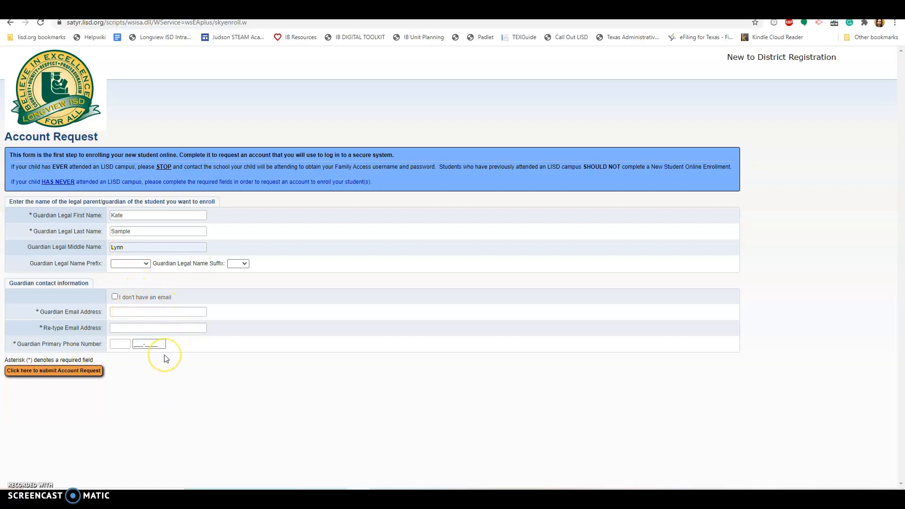
click(67, 460)
click(56, 420)
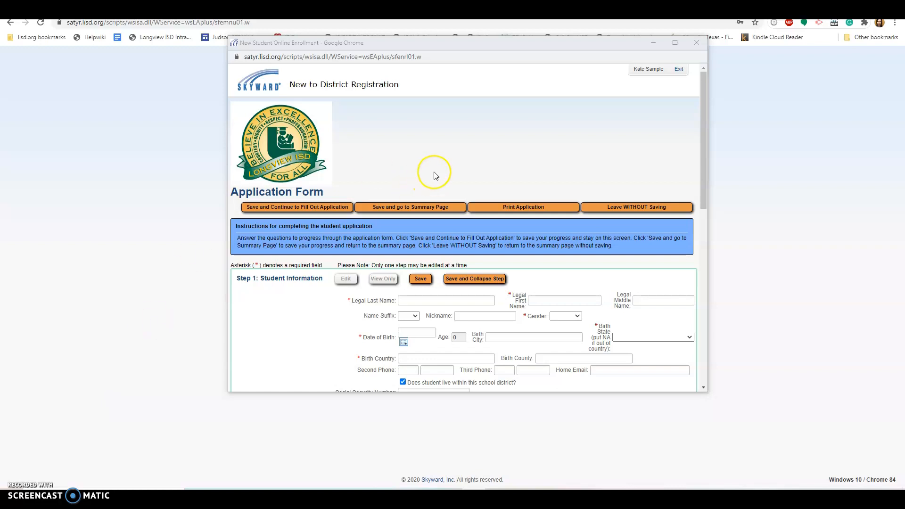
Fill in the Step 1 student information, including identity and birth details, race, ENGLISH as home language, grade 06 and Judson STEAM Academy
scroll(438, 174, down, 1)
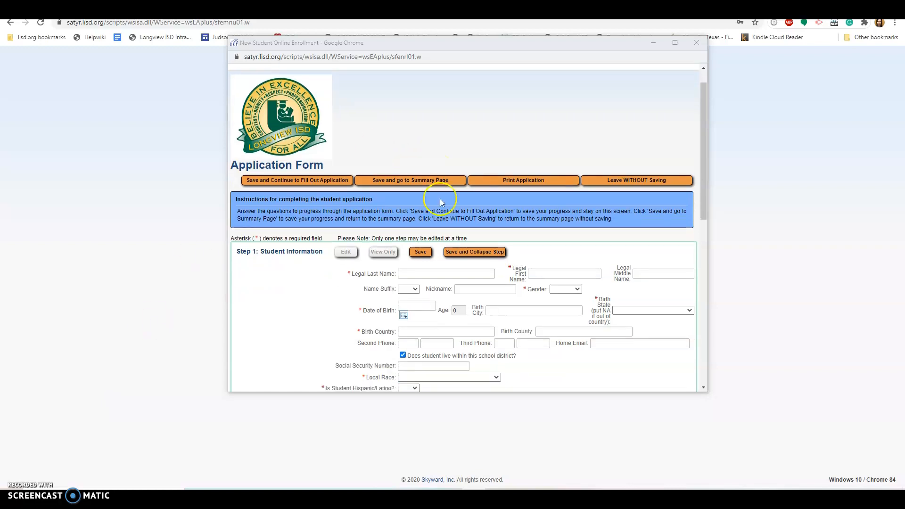
click(442, 273)
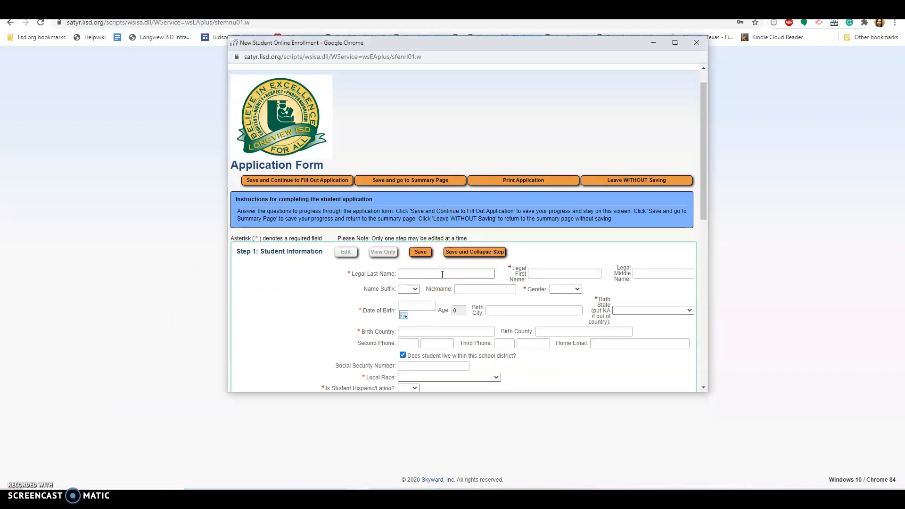
scroll(442, 274, down, 2)
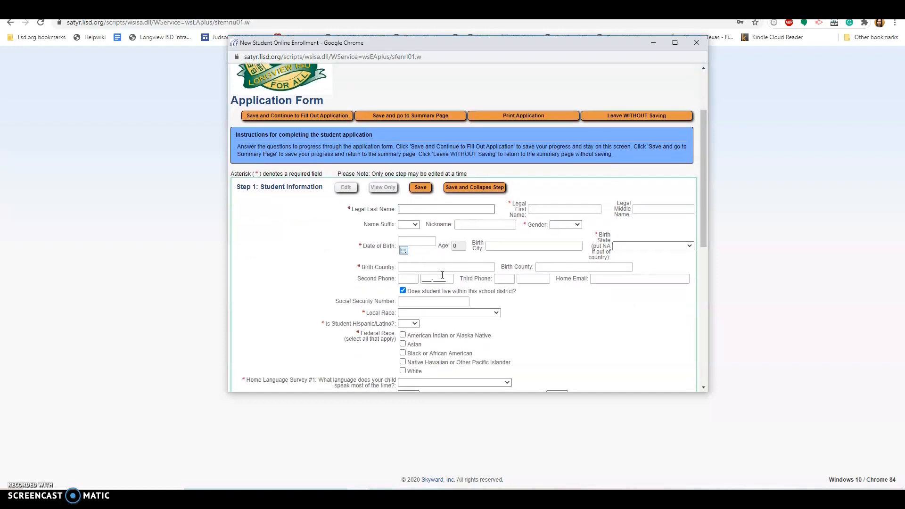
scroll(443, 275, down, 4)
scroll(443, 279, up, 2)
scroll(443, 278, up, 1)
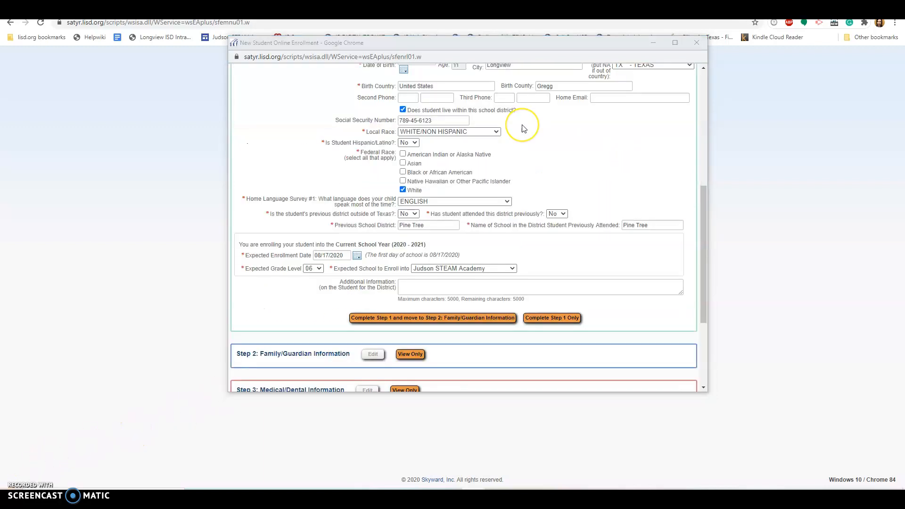
Check the Step 1 entries, including the 08/17/2020 expected enrollment date, and complete the step, moving on to Family/Guardian Information
scroll(522, 129, up, 3)
scroll(523, 129, down, 2)
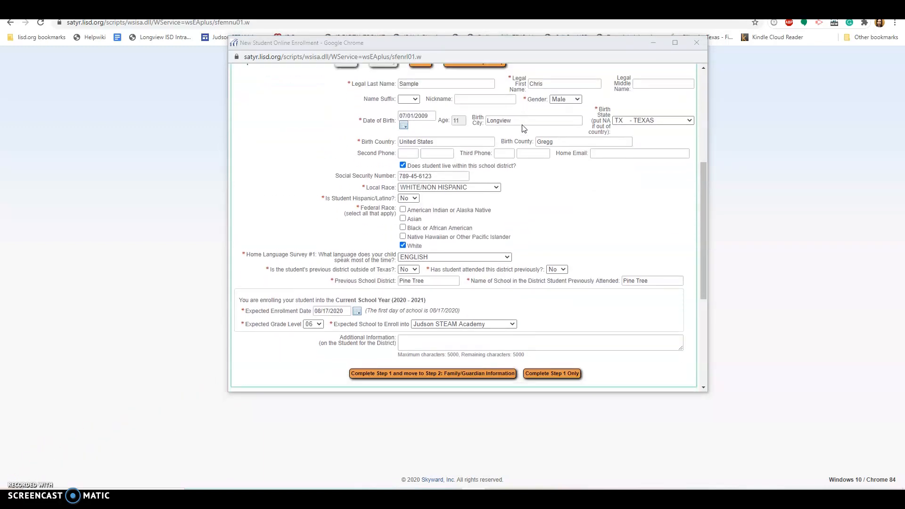
scroll(522, 128, down, 1)
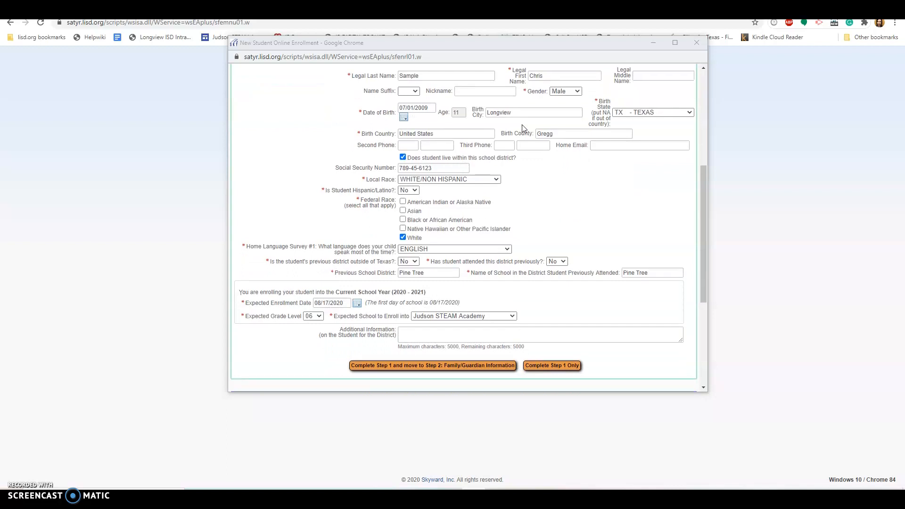
click(339, 305)
scroll(462, 245, down, 1)
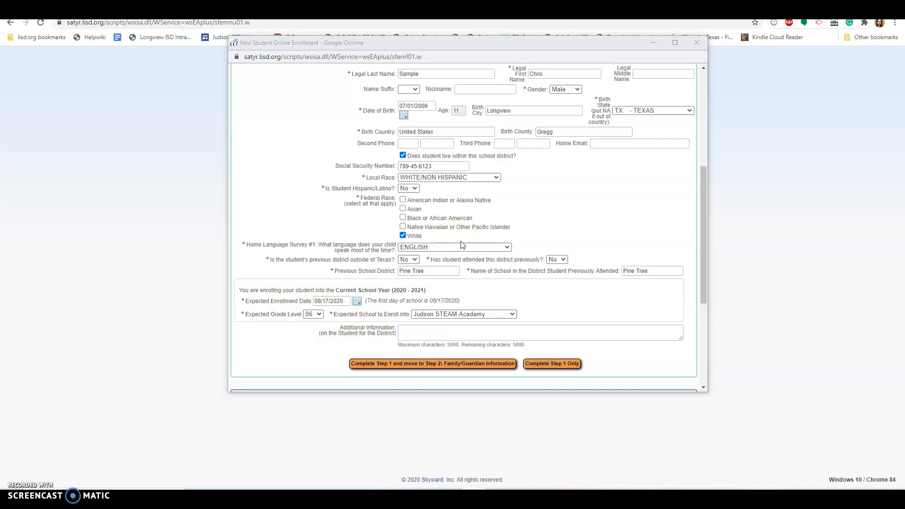
scroll(462, 244, down, 2)
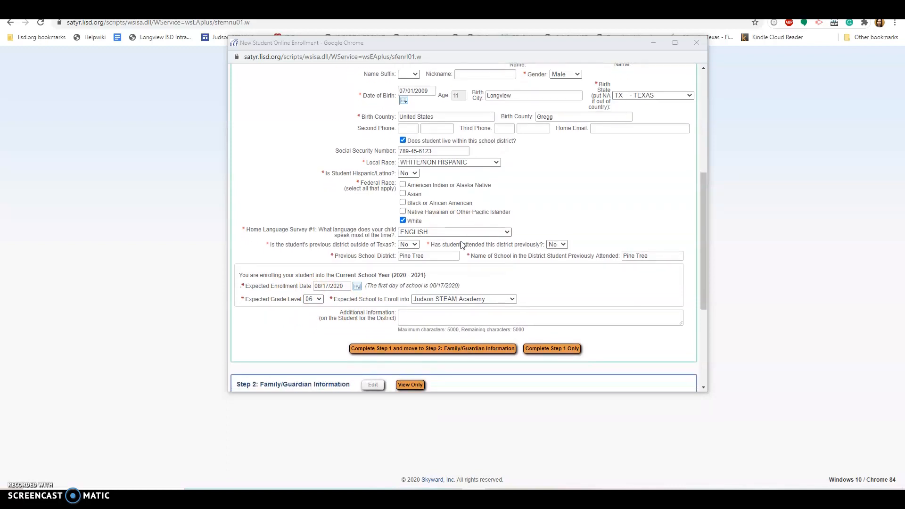
click(421, 349)
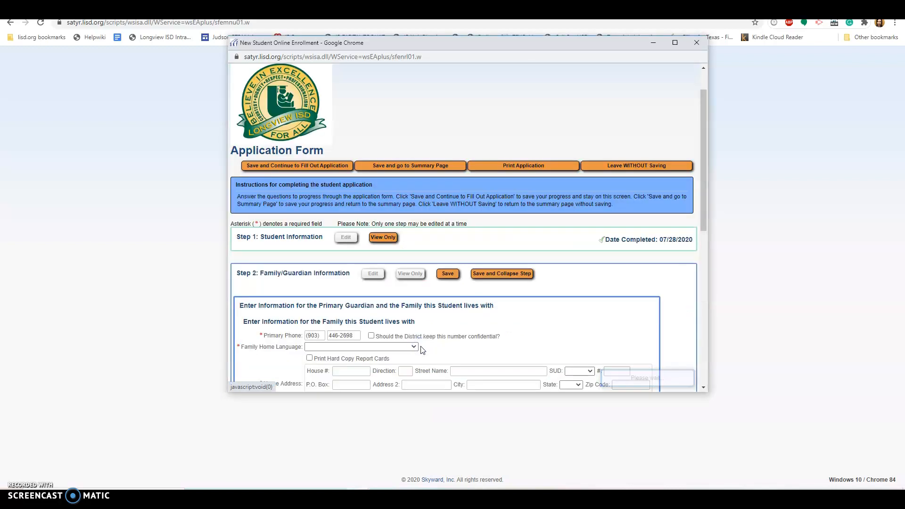
Fill in the family and primary guardian information with relationship MOTHER and language ENGLISH, and declare that no other legal guardians live at the address
scroll(423, 350, down, 2)
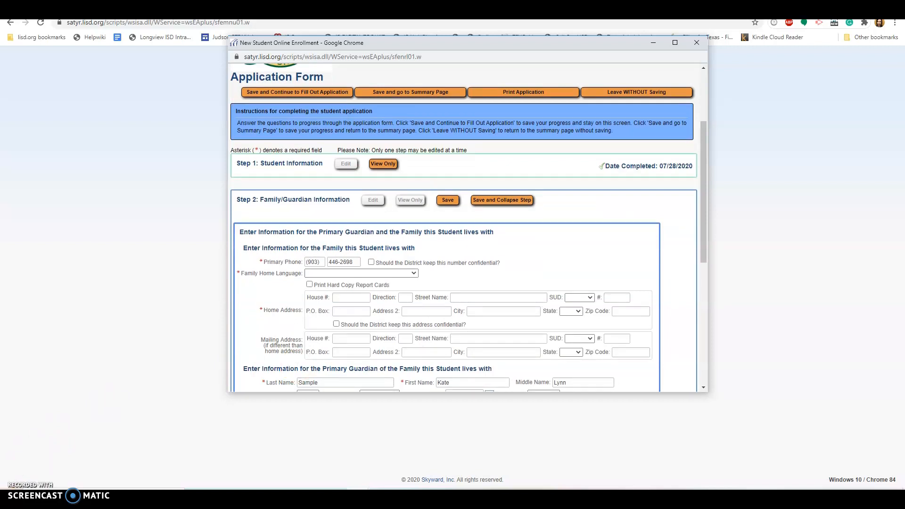
click(83, 421)
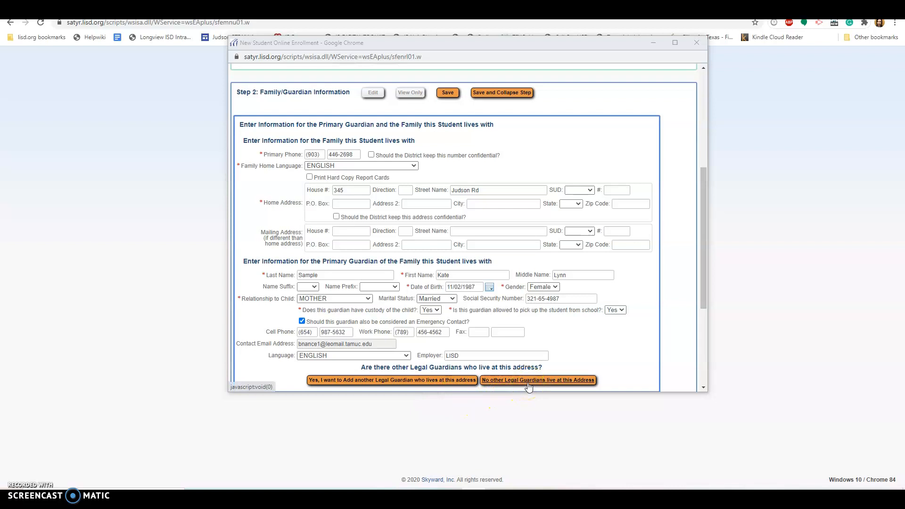
click(404, 381)
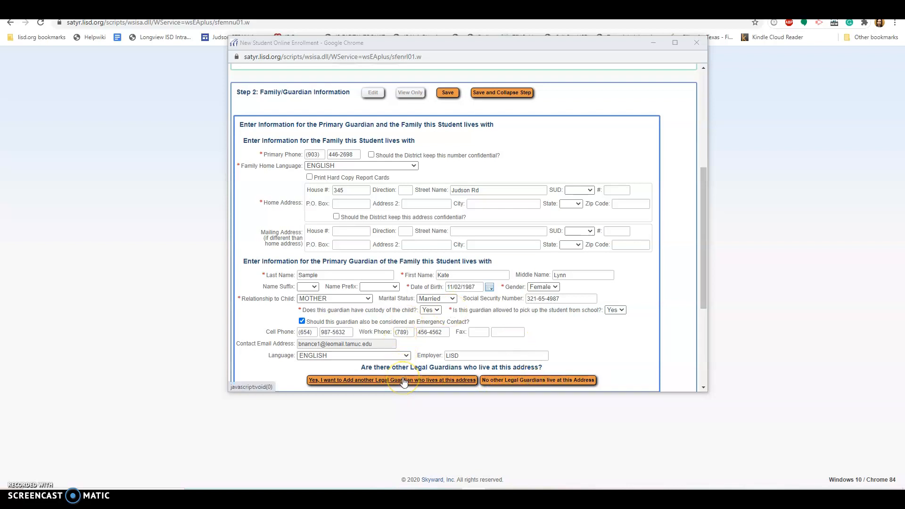
click(320, 386)
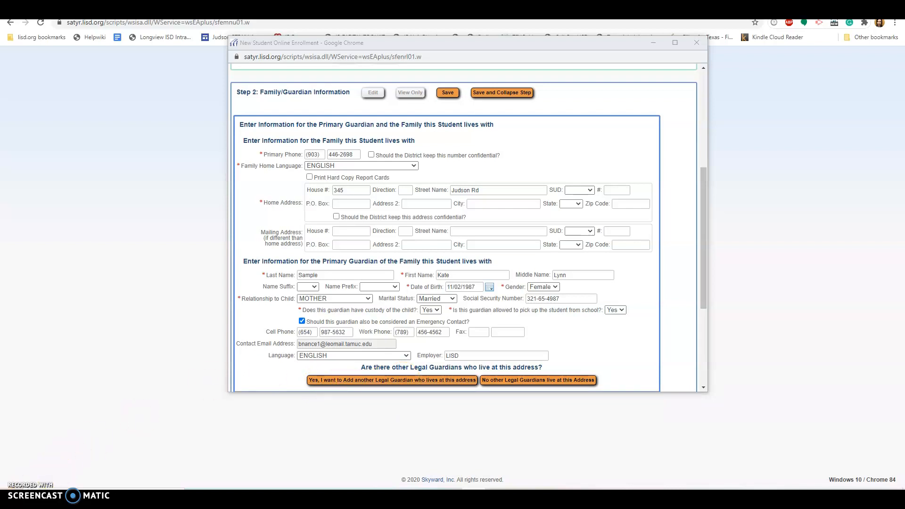
click(562, 401)
click(561, 384)
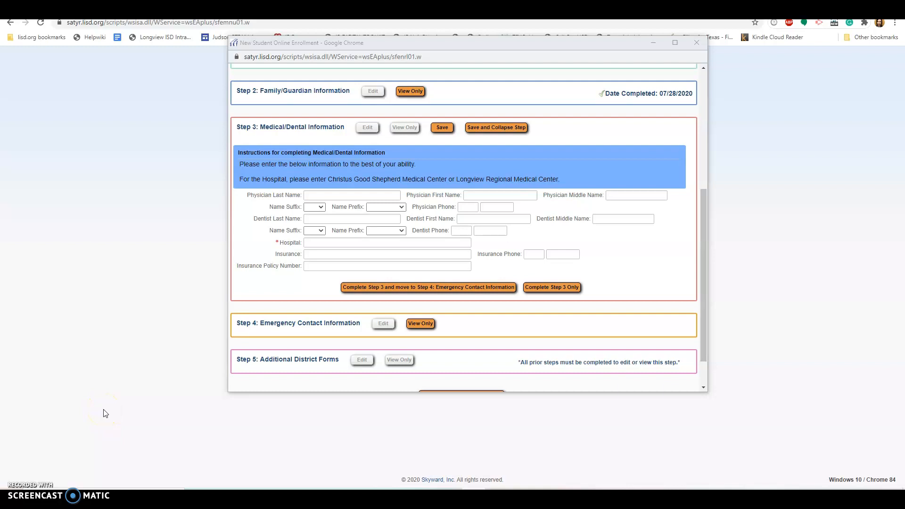
Complete the Medical/Dental Information and Emergency Contact Information steps, moving on to Additional District Forms
click(132, 390)
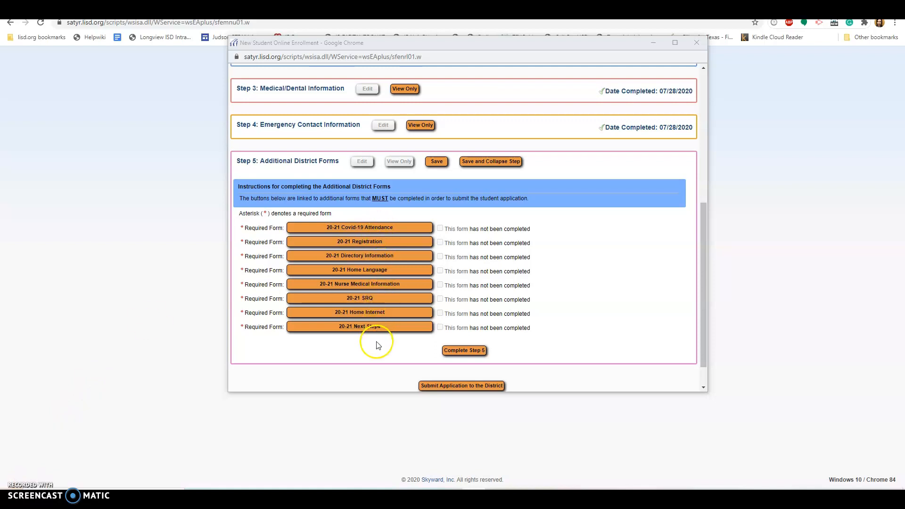
In the 20-21 Covid-19 Attendance form, set the elementary attendance zone to LESA (Bramlette) and save the form
click(378, 231)
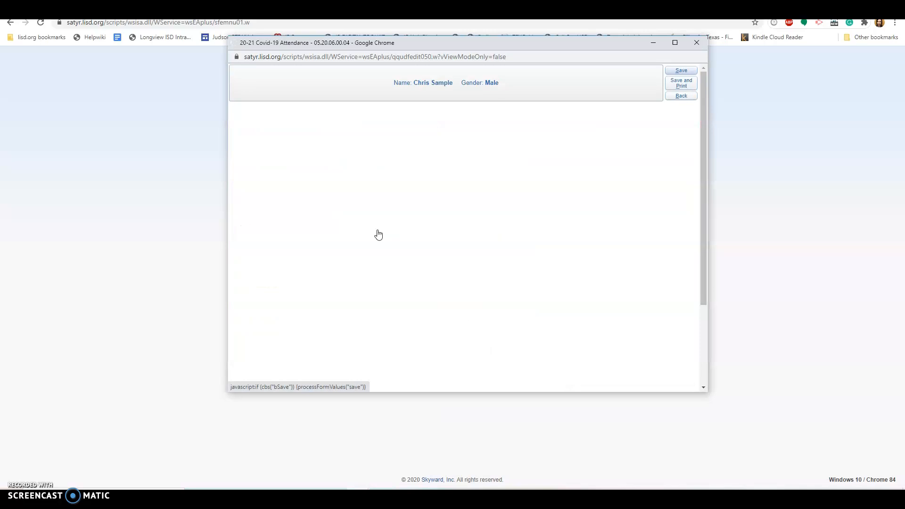
scroll(600, 225, down, 2)
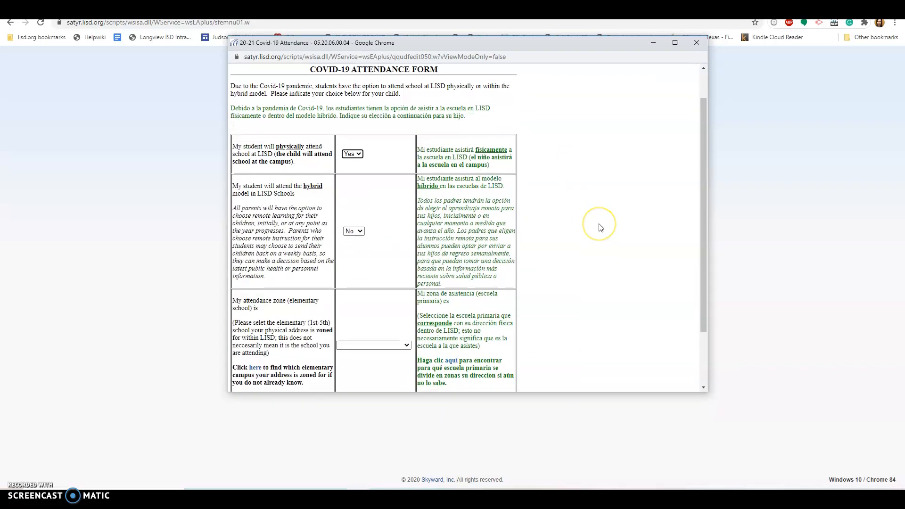
scroll(600, 228, down, 2)
scroll(600, 227, up, 1)
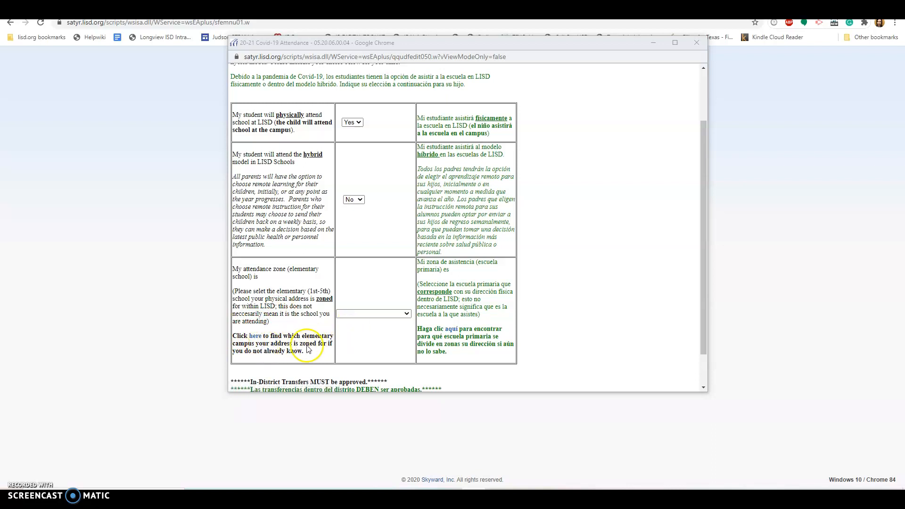
click(405, 313)
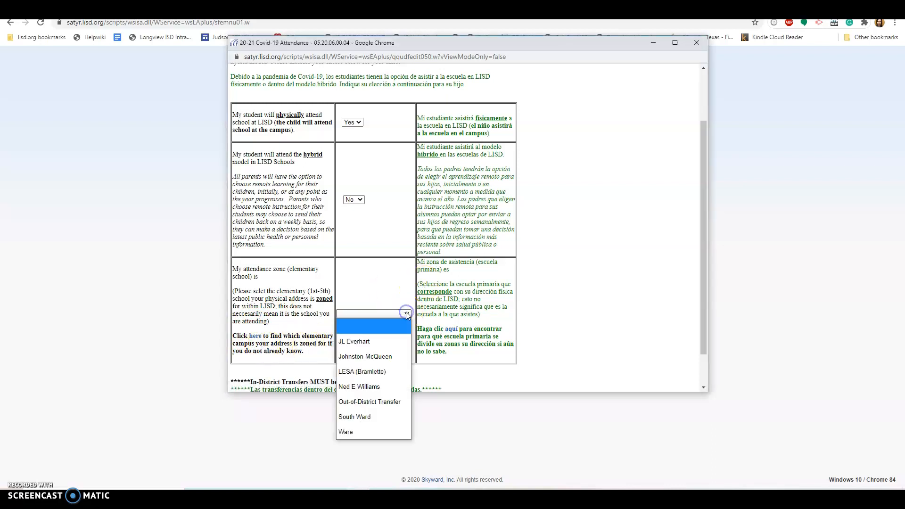
key(Down)
key(Return)
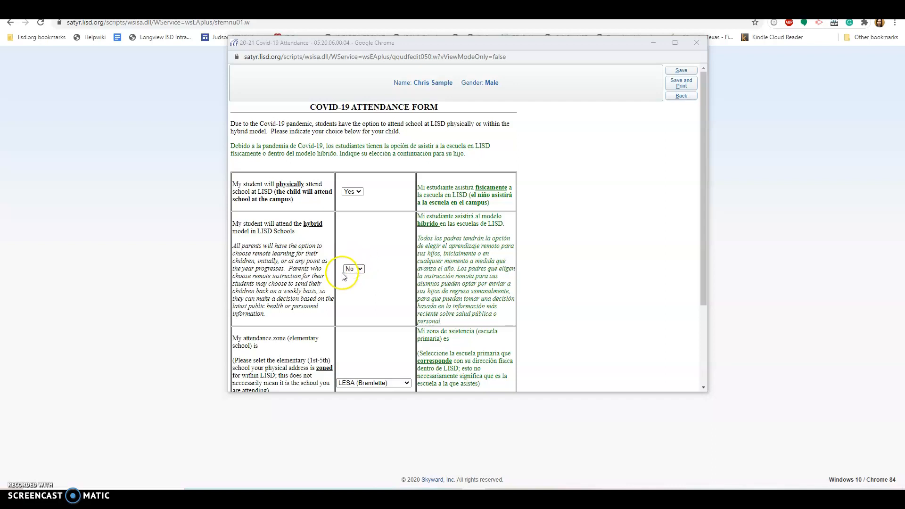
click(682, 70)
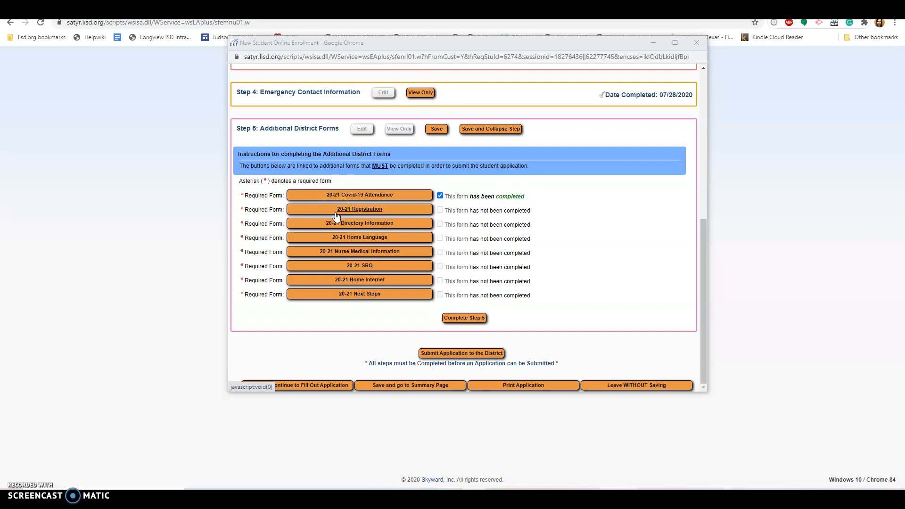
Fill in and save the 20-21 Registration form, beginning with the corporal punishment question
click(337, 215)
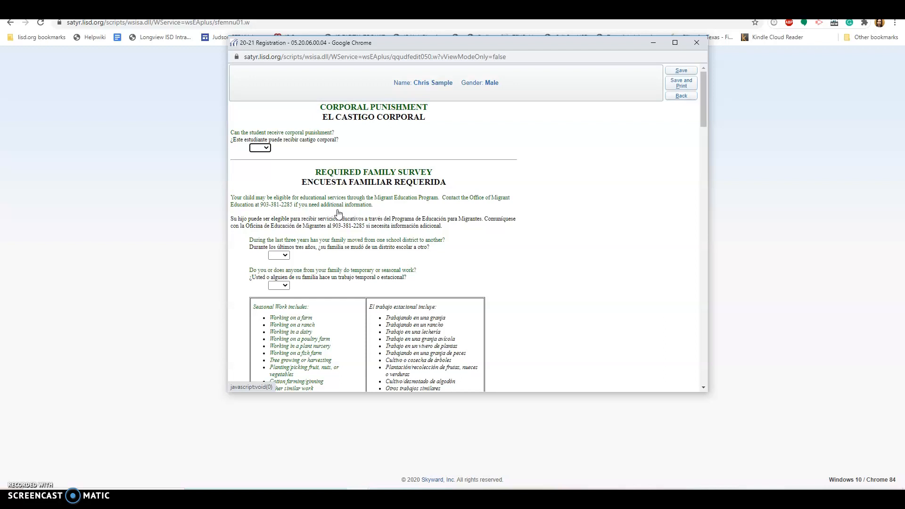
scroll(338, 215, down, 1)
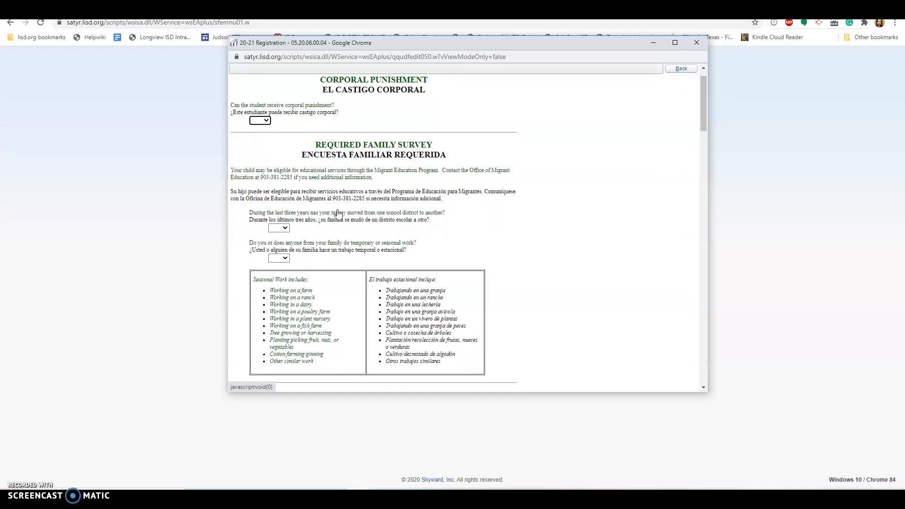
scroll(338, 215, up, 1)
click(267, 148)
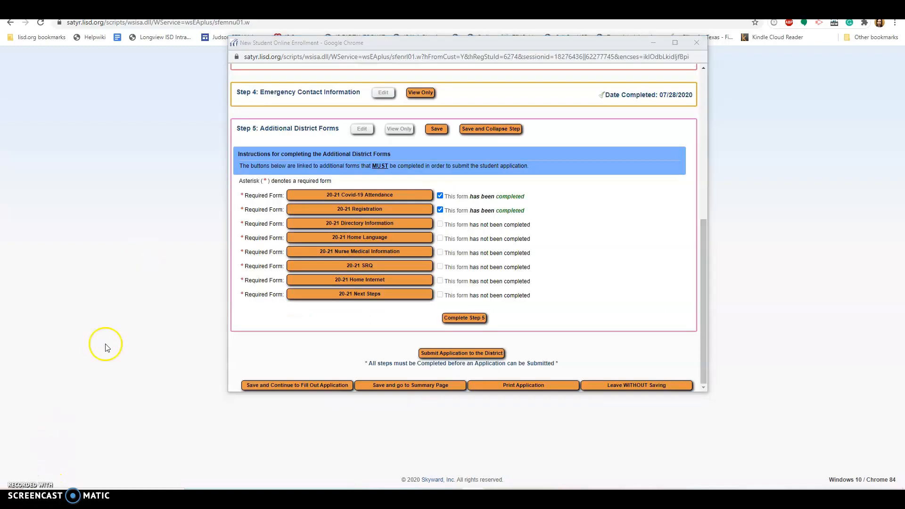
In the 20-21 Directory Information form, set all five release and permission answers to Yes and save the form
click(344, 211)
click(402, 224)
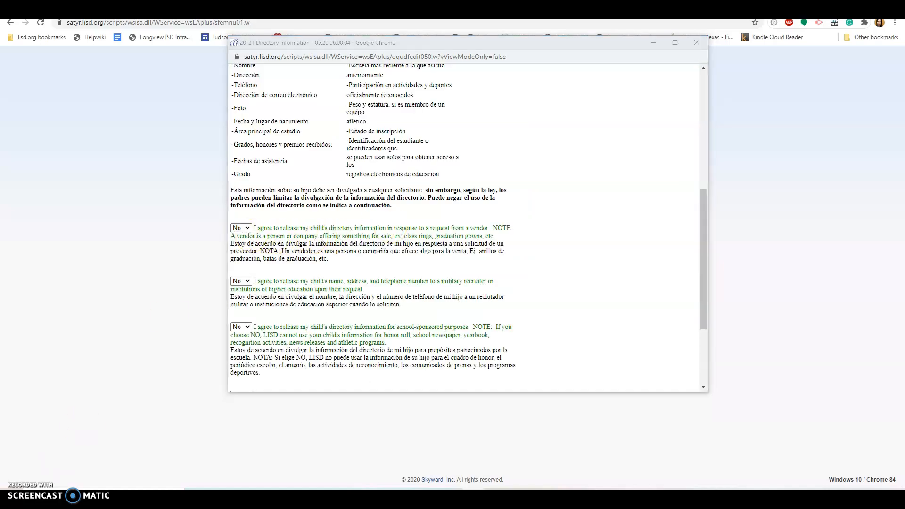
scroll(374, 295, down, 10)
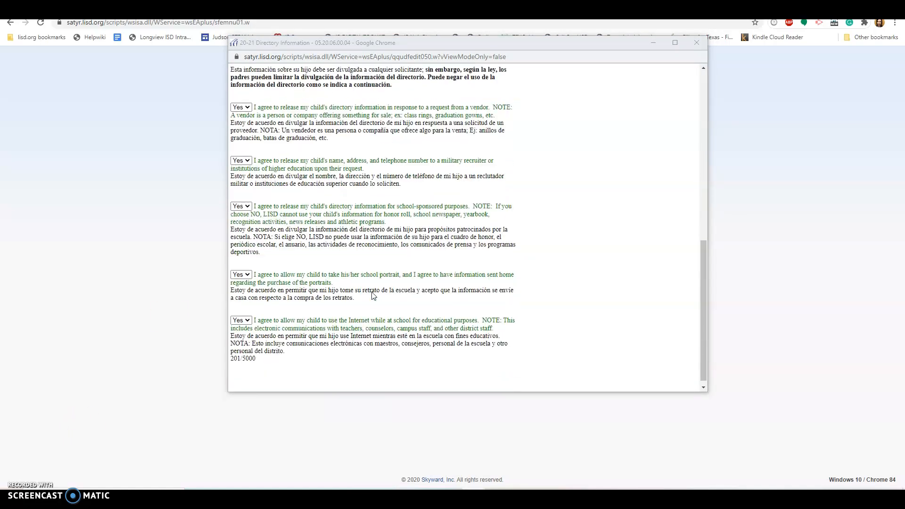
click(371, 322)
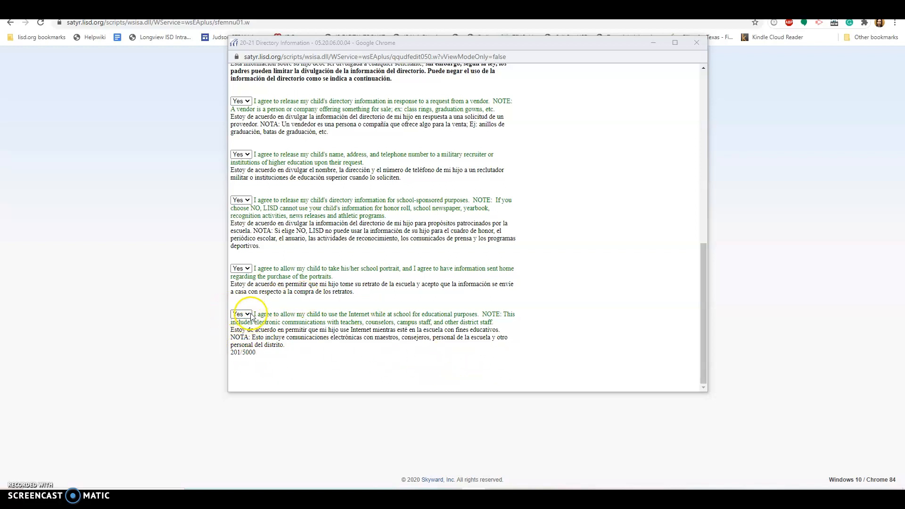
scroll(358, 327, up, 15)
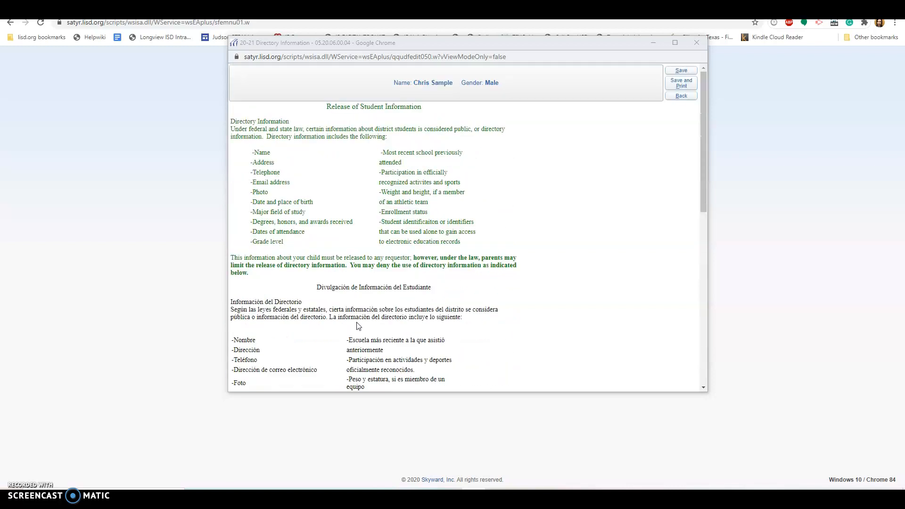
click(679, 71)
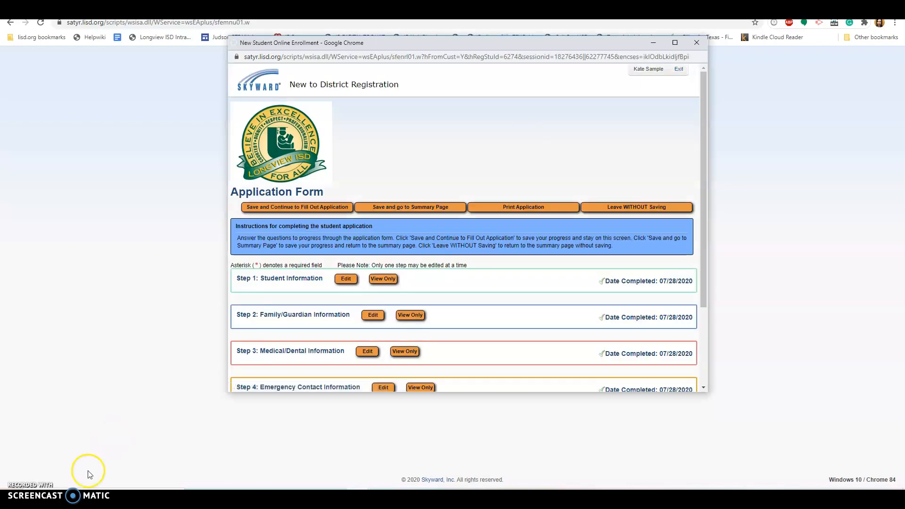
click(395, 333)
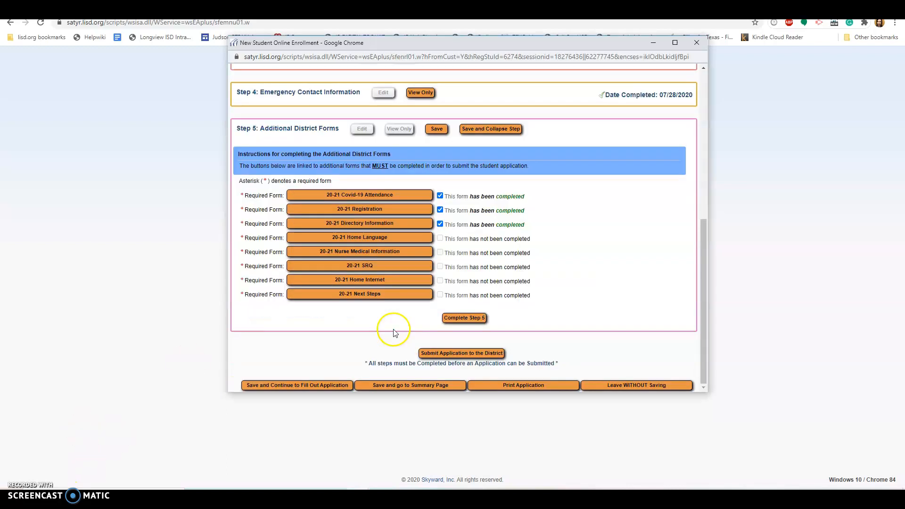
Fill in and save the 20-21 Home Language form, choosing ENGLISH as the language the child speaks most of the time
click(378, 237)
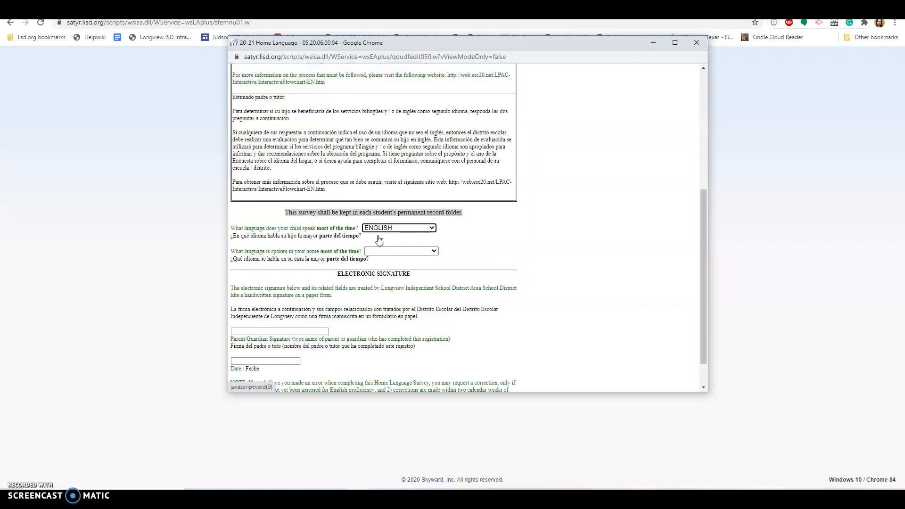
click(392, 255)
click(38, 394)
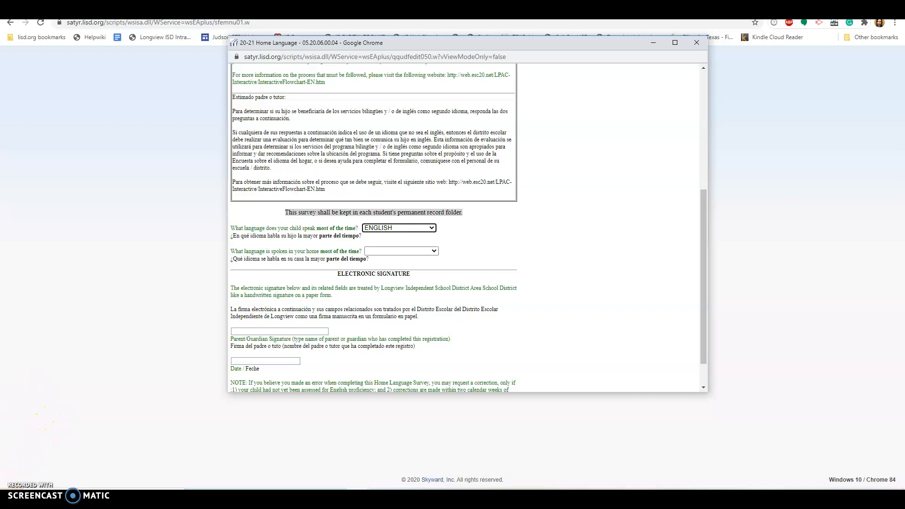
click(196, 307)
Complete the prescribed medications and health issues boxes in the 20-21 Nurse Medical Information form and save the form
click(402, 230)
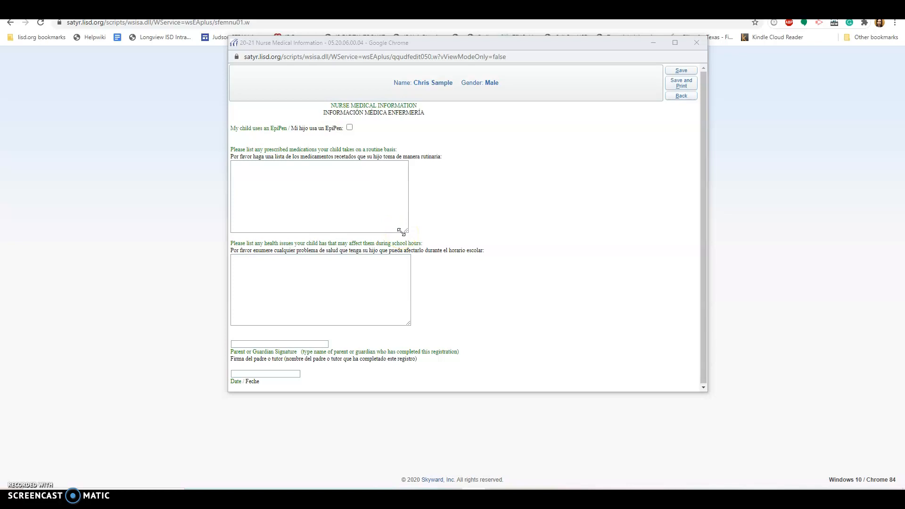
click(372, 171)
click(347, 278)
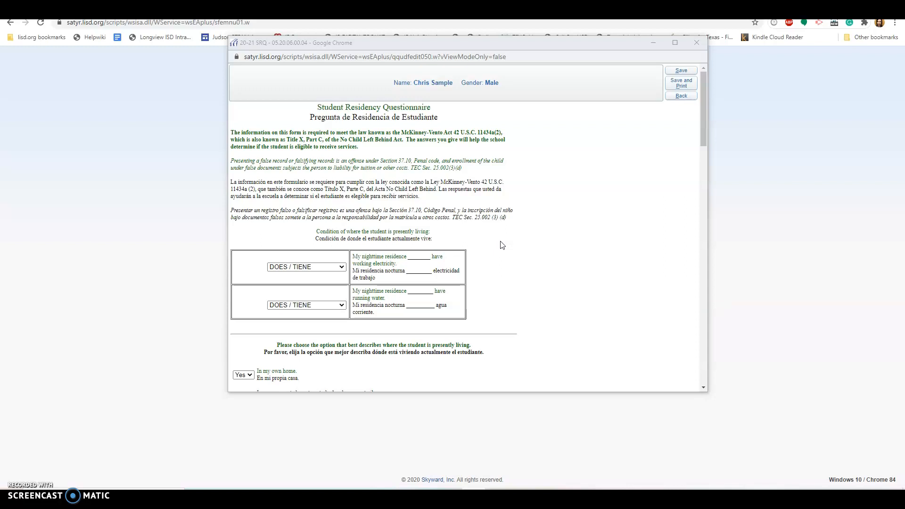
Check the residence condition and housing answers in the 20-21 SRQ form and save the form
scroll(503, 245, down, 4)
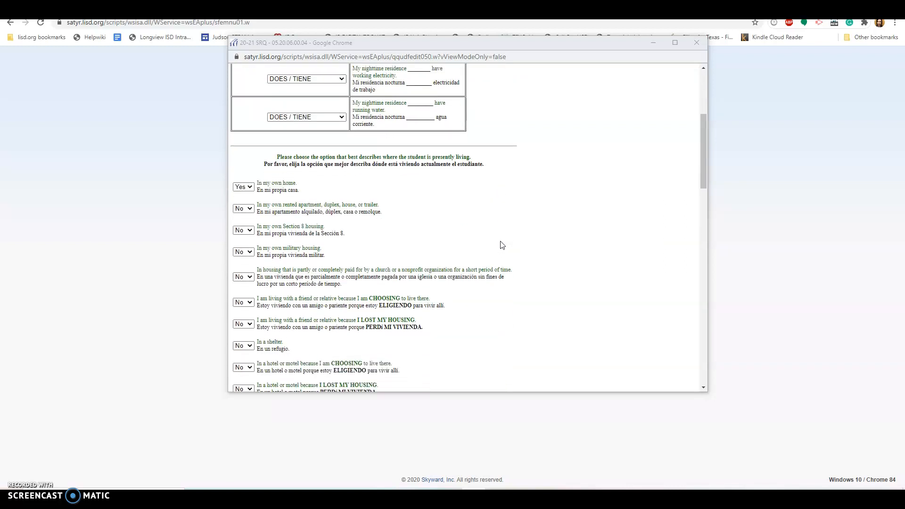
scroll(503, 245, up, 4)
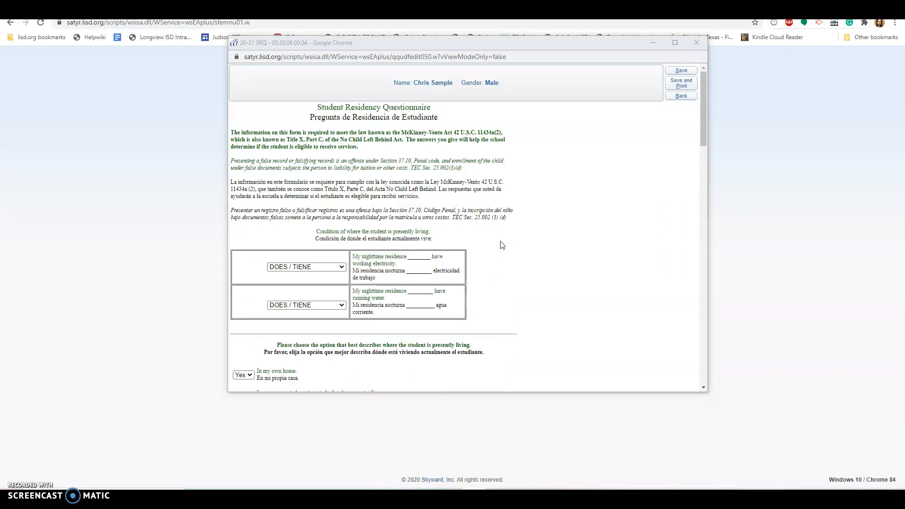
click(683, 70)
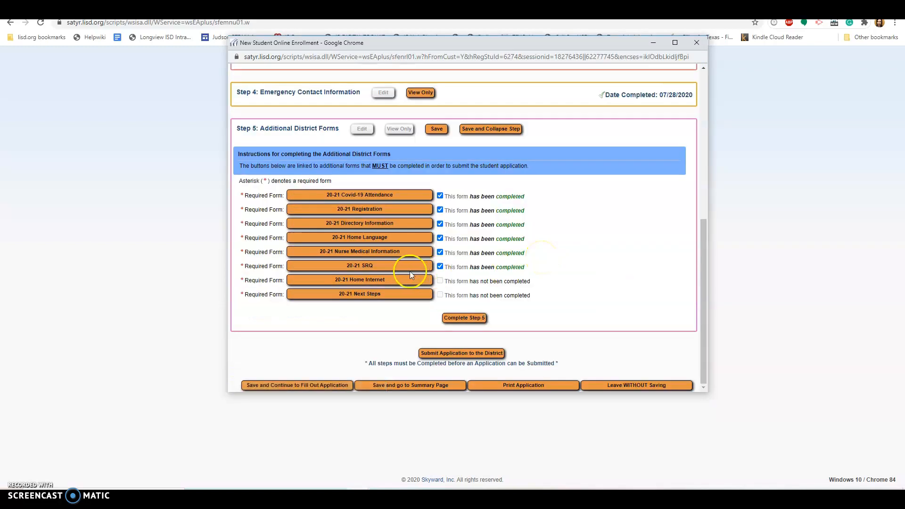
In the 20-21 Home Internet form, answer Yes to home internet access, complete the district-provided internet question and save the form
click(395, 280)
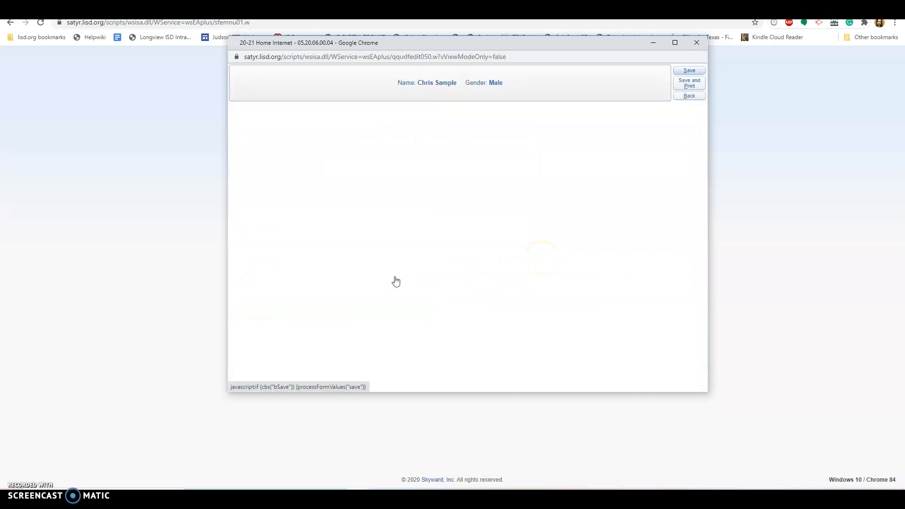
click(371, 136)
click(363, 174)
click(368, 173)
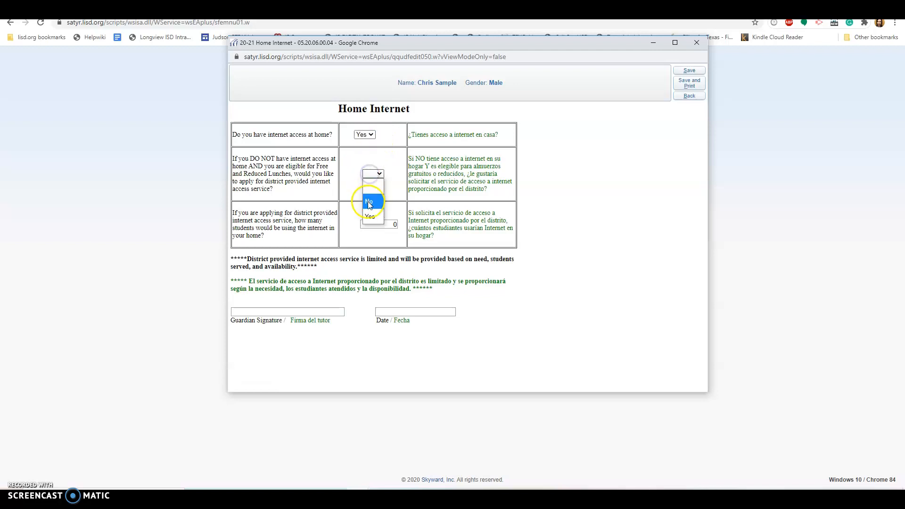
click(370, 216)
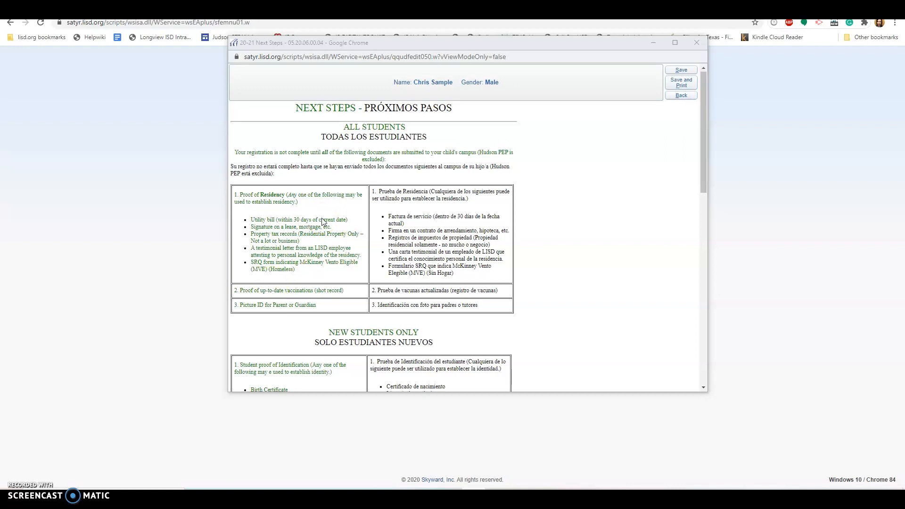
Review the required documents in the 20-21 Next Steps form, sign it as parent or guardian, and save the form
scroll(323, 222, down, 1)
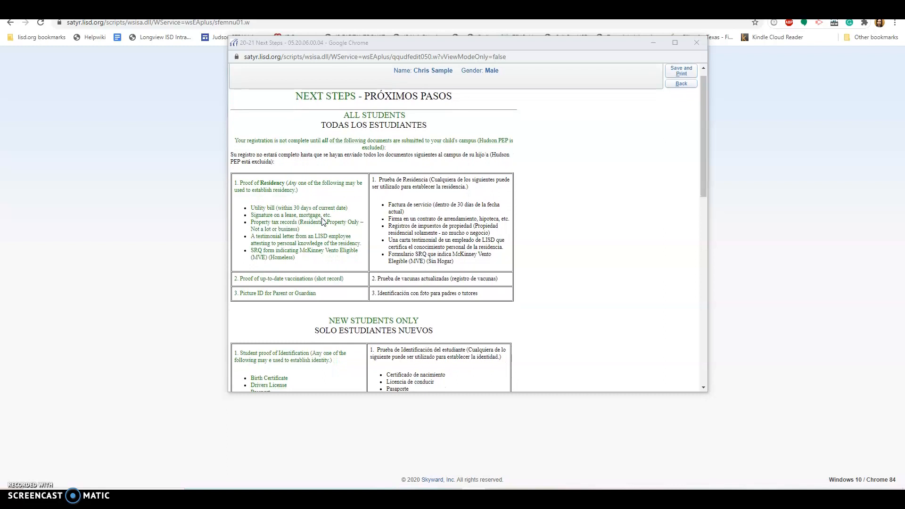
scroll(322, 221, down, 5)
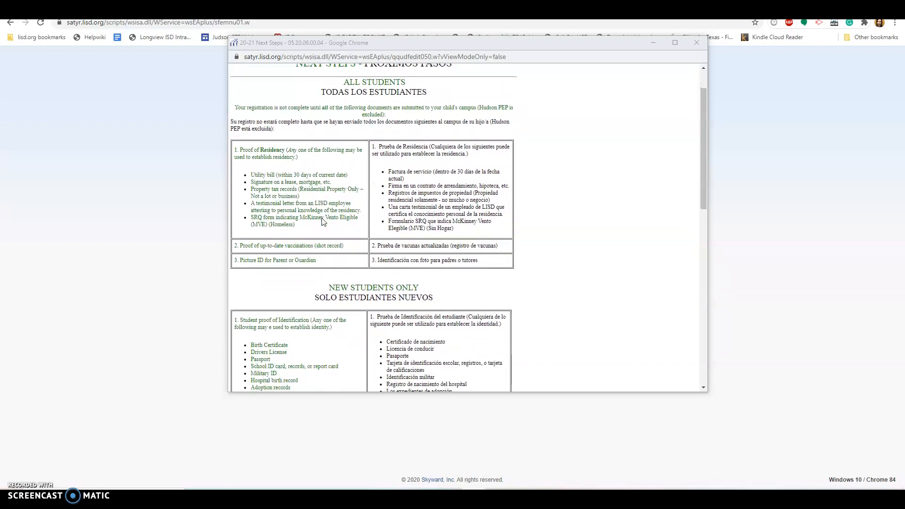
scroll(323, 221, down, 2)
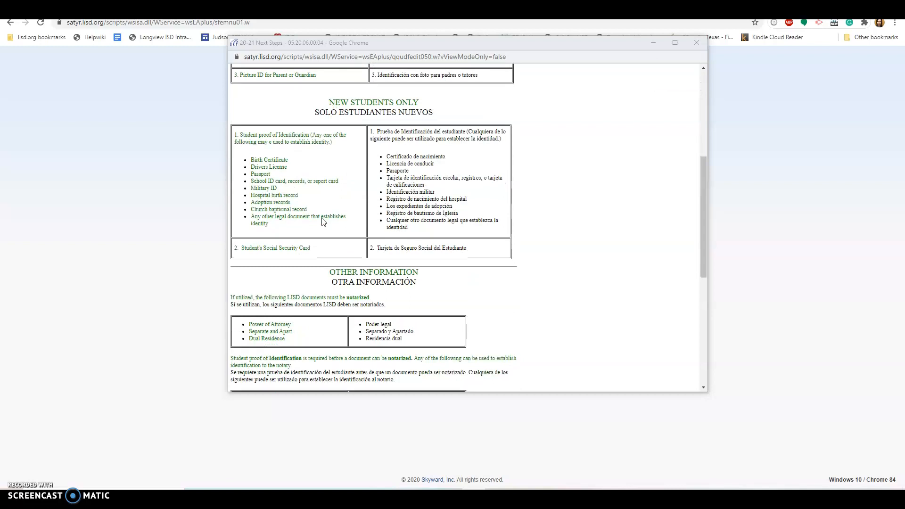
scroll(322, 221, down, 3)
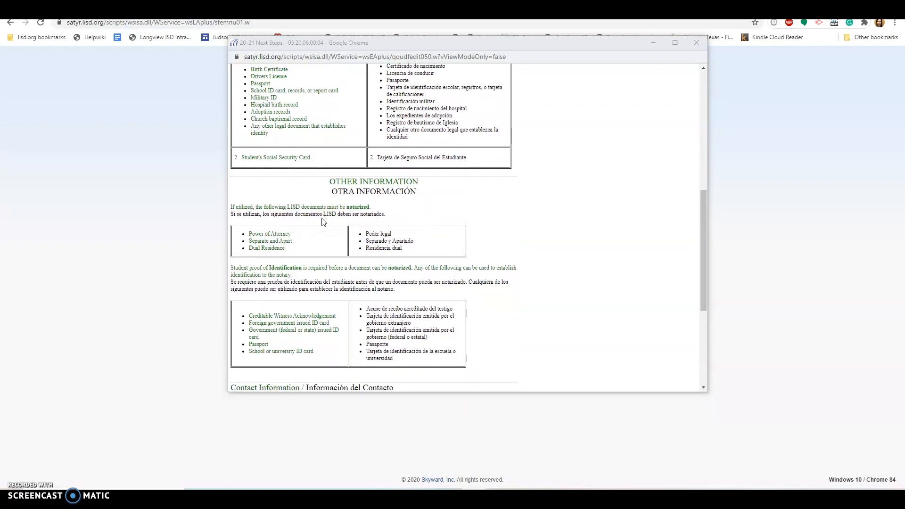
scroll(323, 221, down, 3)
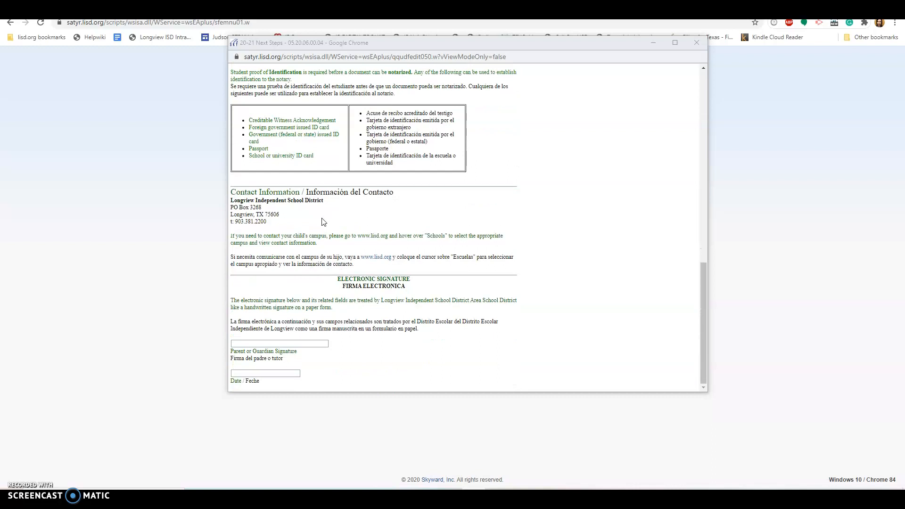
click(299, 344)
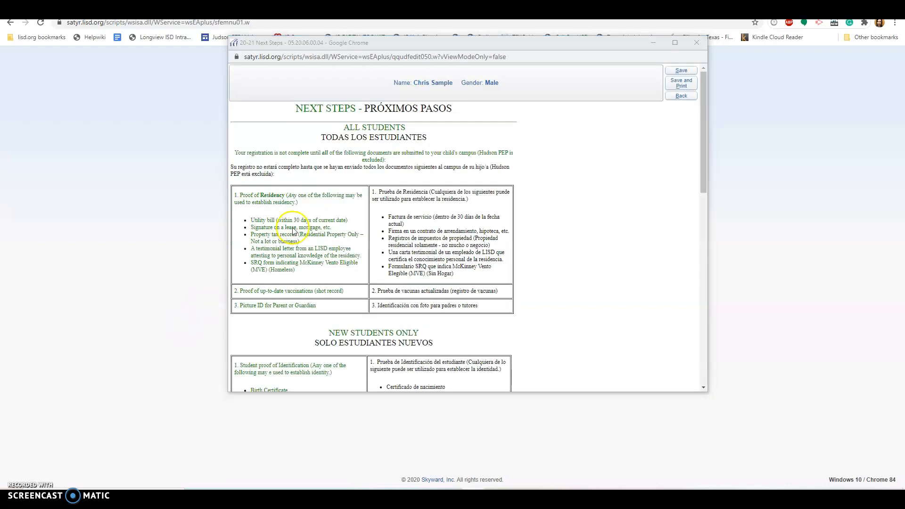
scroll(430, 218, down, 10)
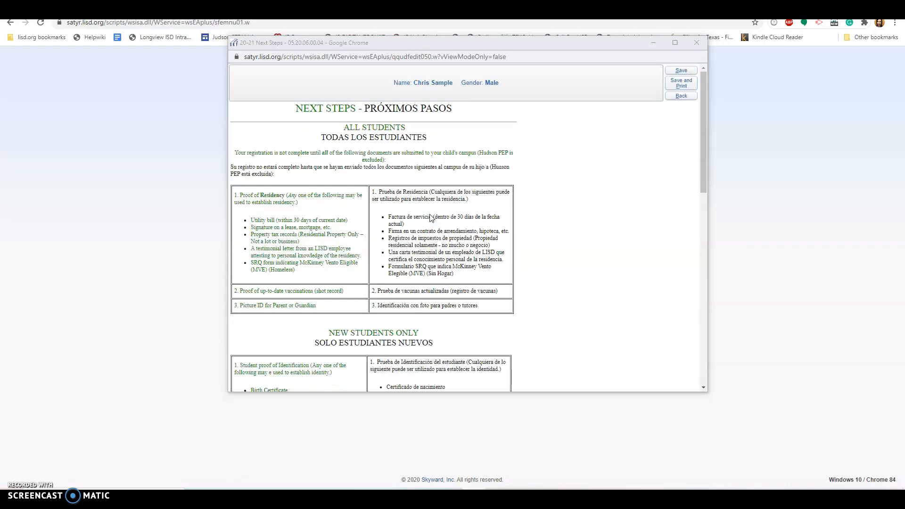
scroll(430, 217, down, 10)
scroll(430, 218, up, 1)
click(685, 70)
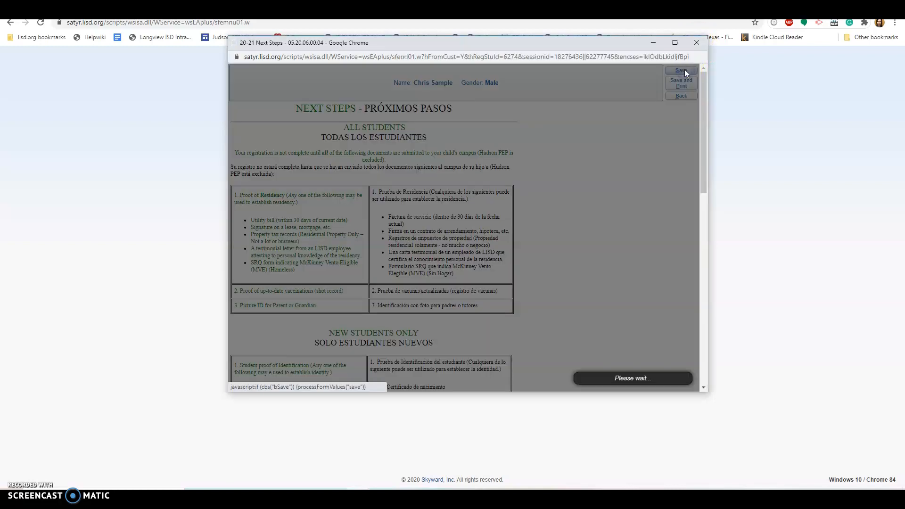
Mark Step 5: Additional District Forms as complete and return to the start of the application form
scroll(573, 327, down, 6)
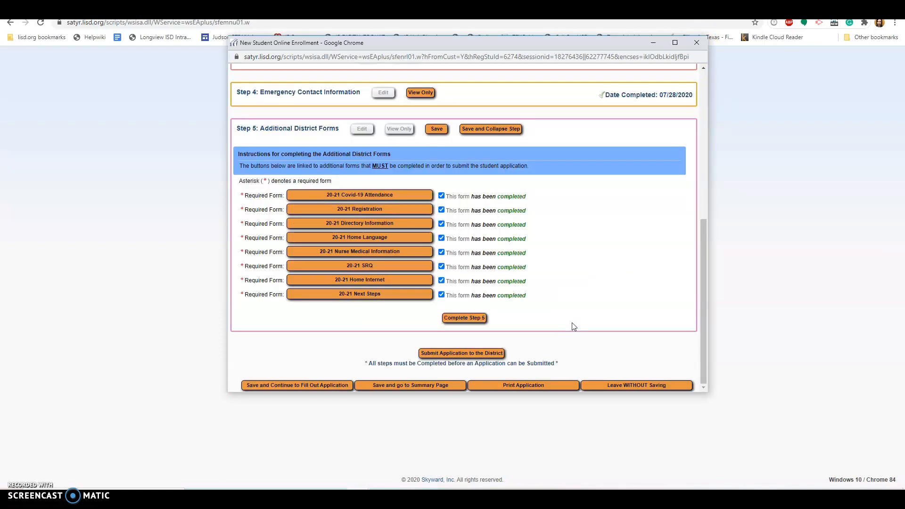
click(466, 319)
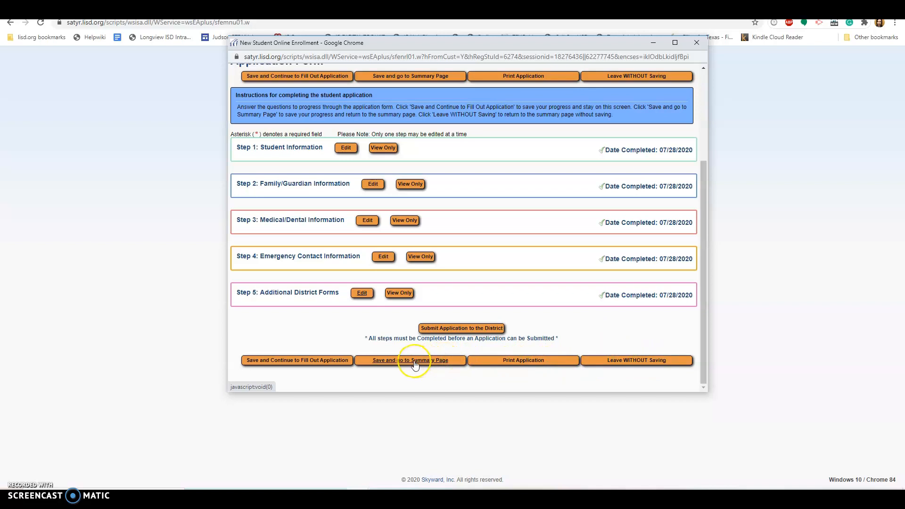
click(346, 362)
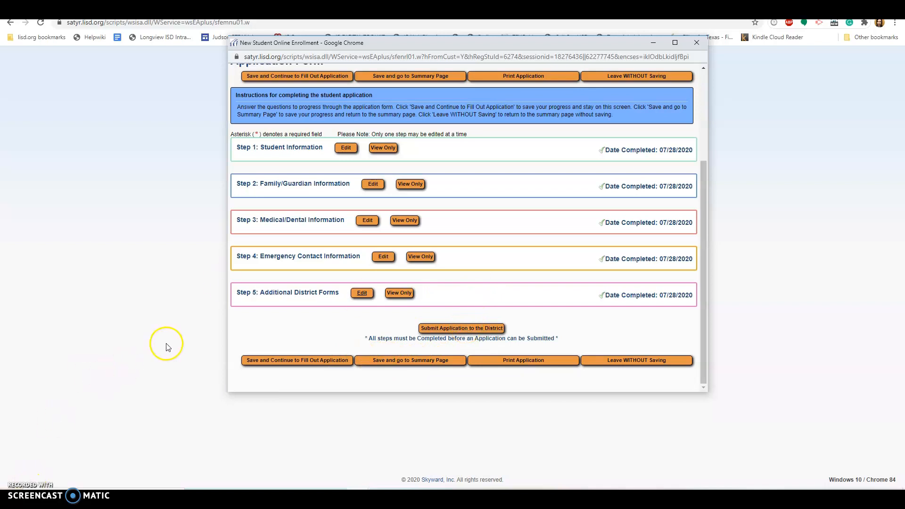
scroll(492, 197, up, 3)
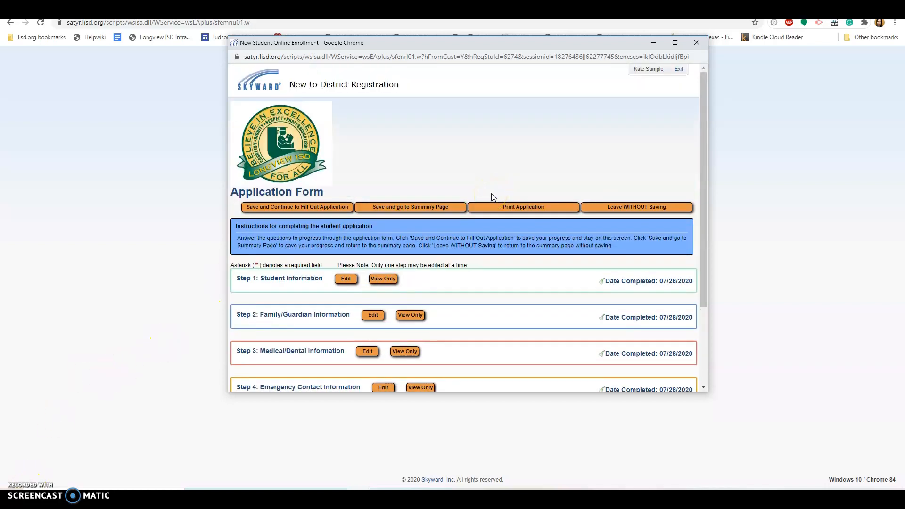